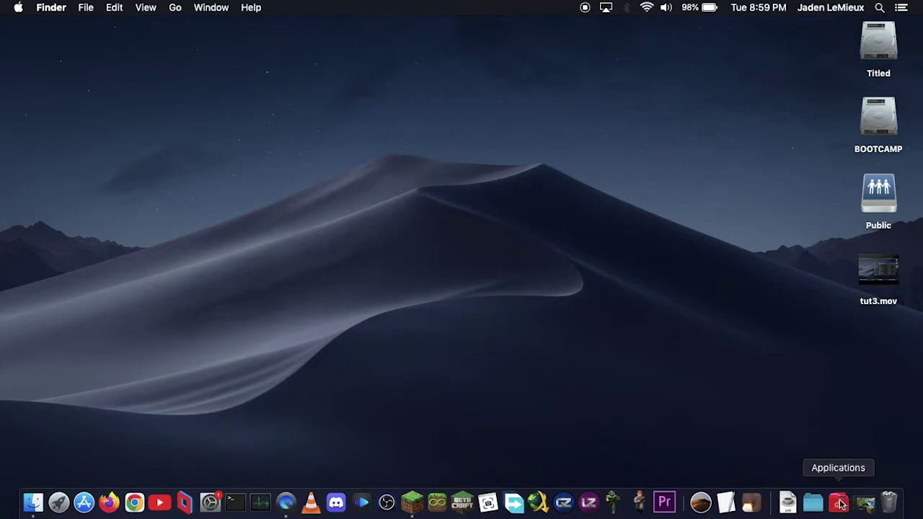
- Copy Jindy.zip (28.8 MB) from the Public folder into Downloads, then close the Public window
click(33, 503)
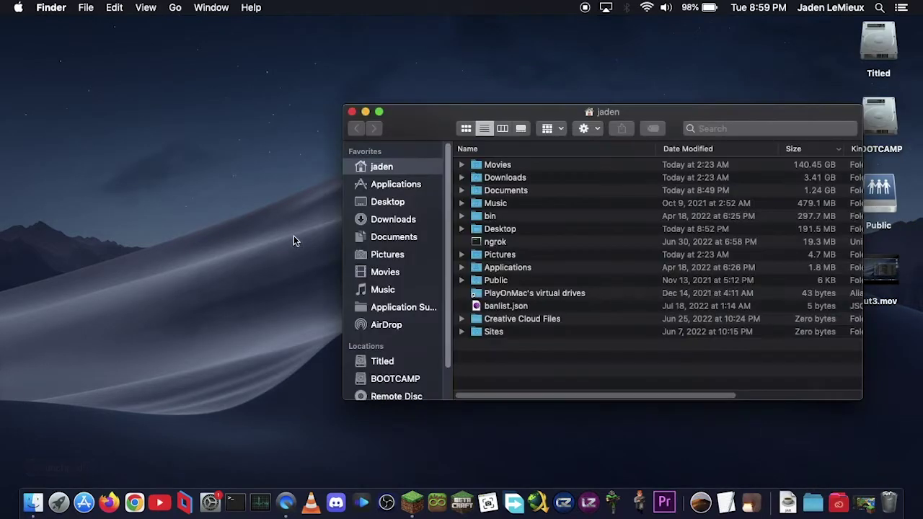
click(366, 221)
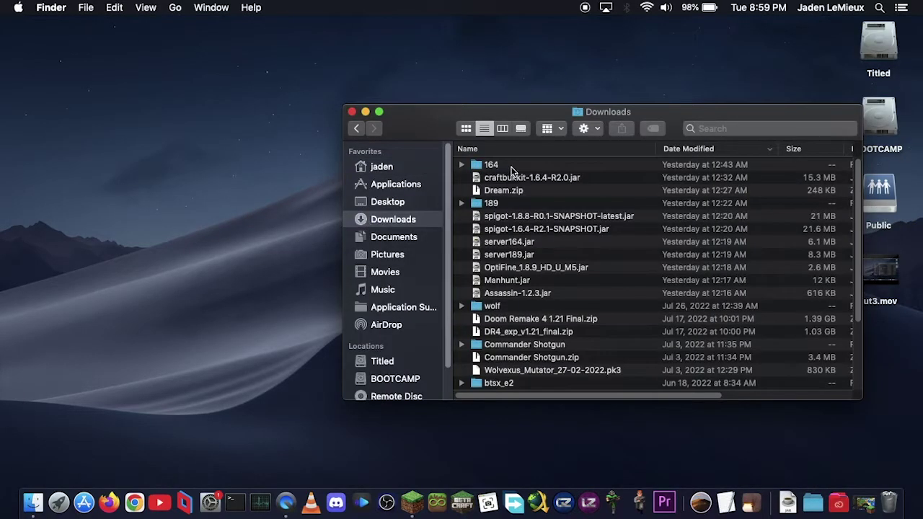
double_click(880, 193)
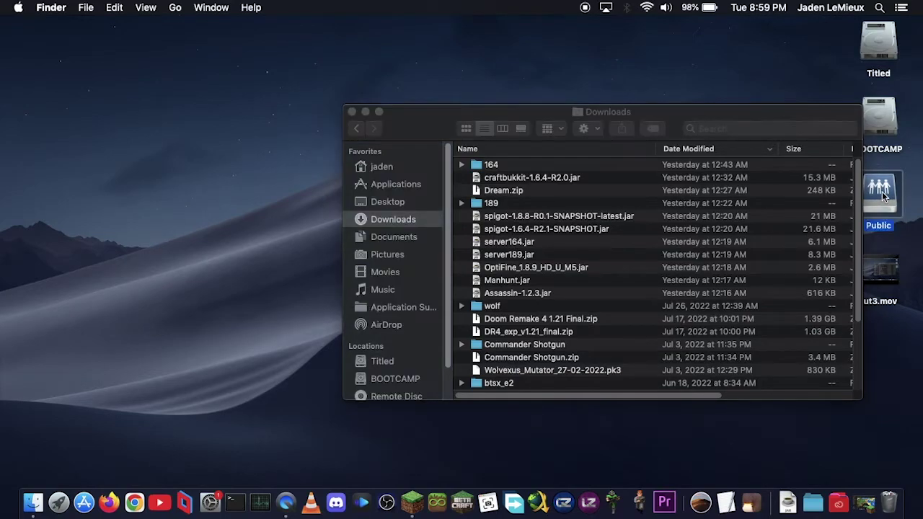
drag(412, 147, 118, 136)
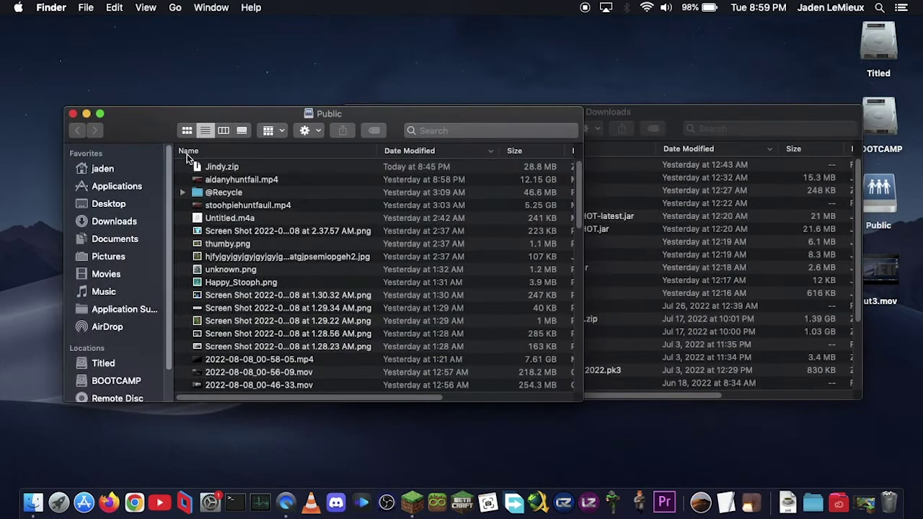
drag(191, 165, 620, 222)
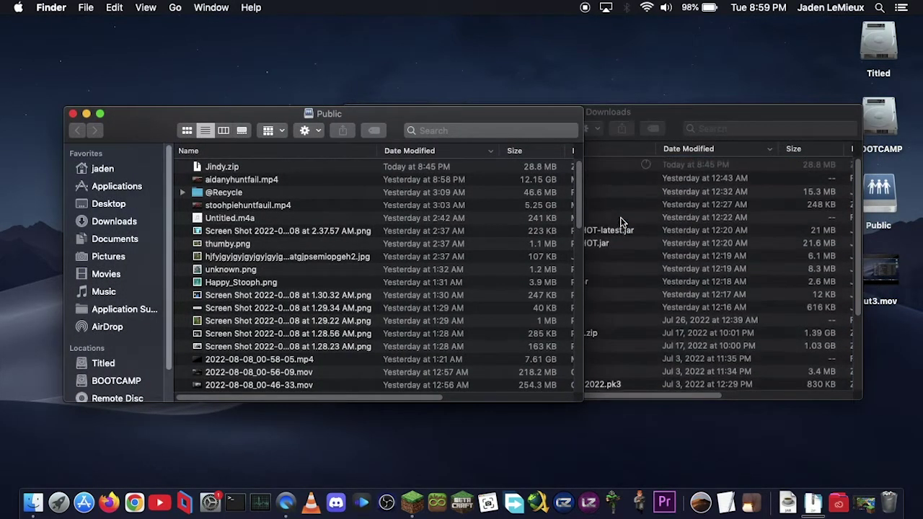
click(73, 114)
click(509, 155)
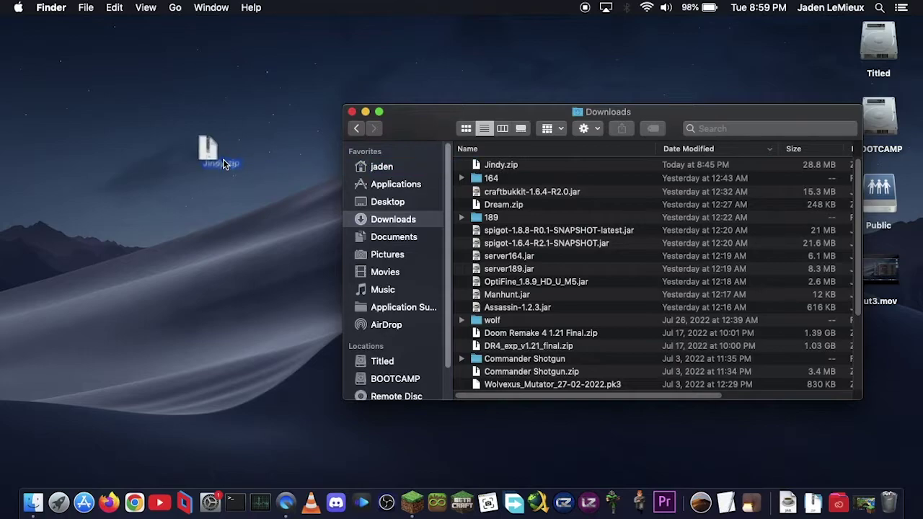
- Move Jindy.zip onto the desktop and extract it into a Jindy folder
drag(223, 160, 224, 145)
click(264, 169)
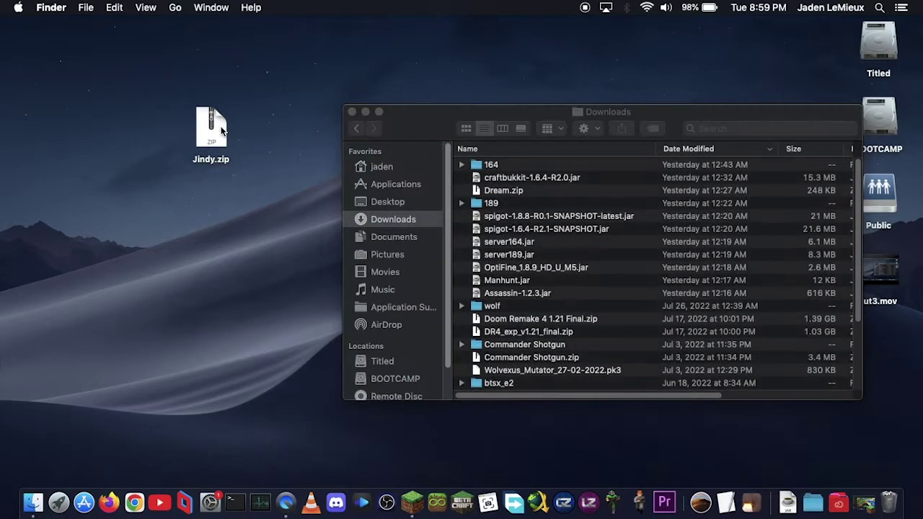
double_click(212, 128)
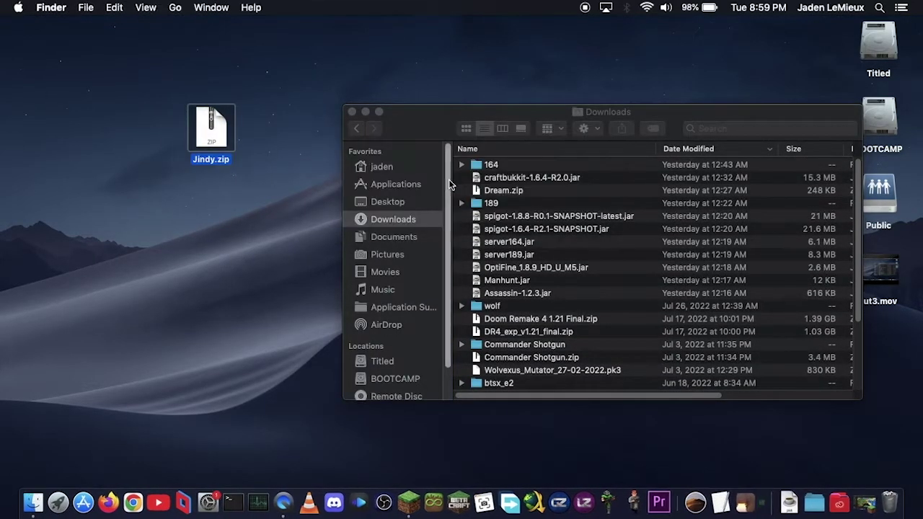
drag(229, 149, 218, 203)
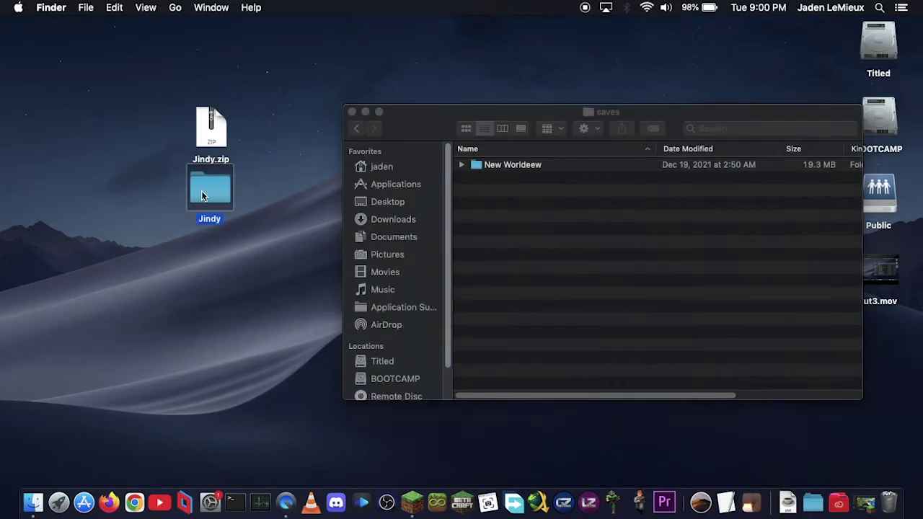
- Check the Jindy folder for its region and playerdata folders, then return to Downloads
double_click(201, 191)
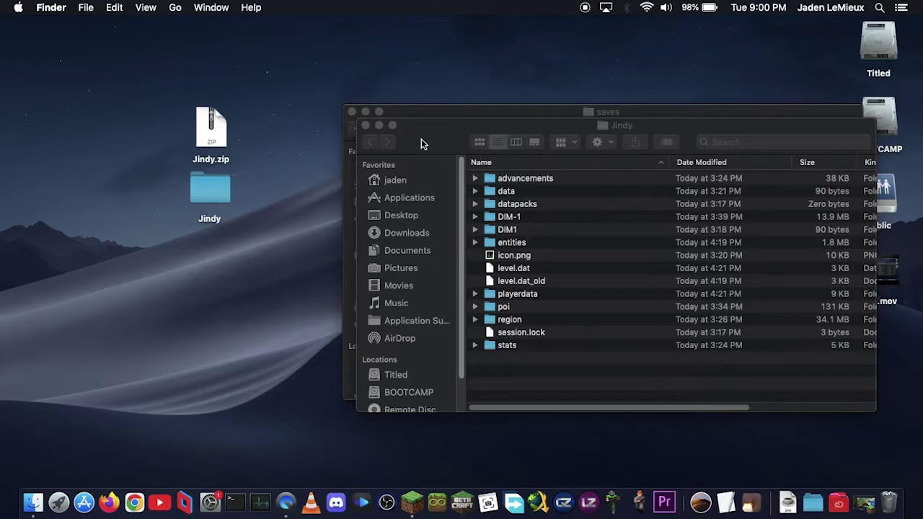
drag(421, 142, 250, 165)
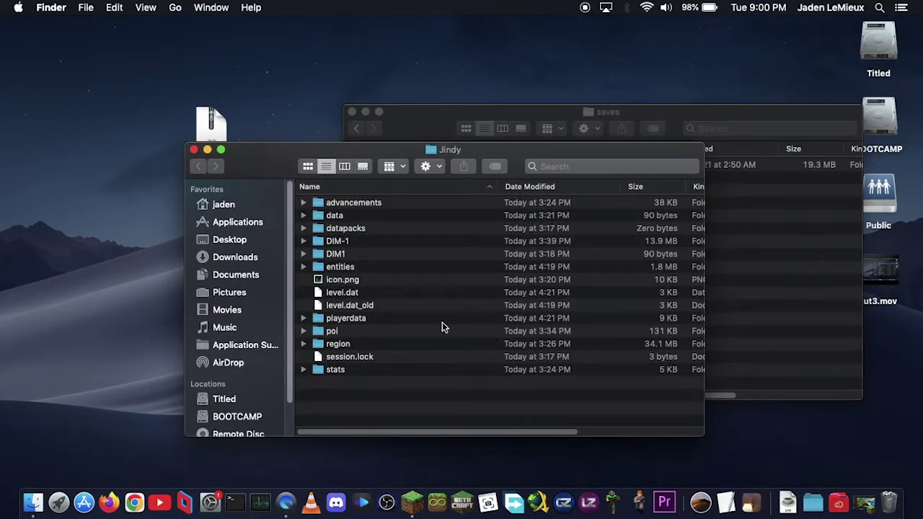
click(194, 150)
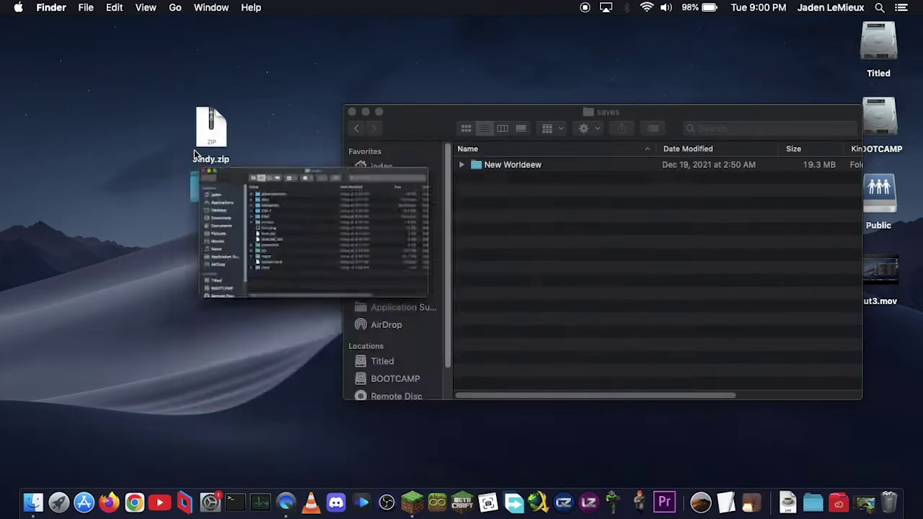
click(393, 219)
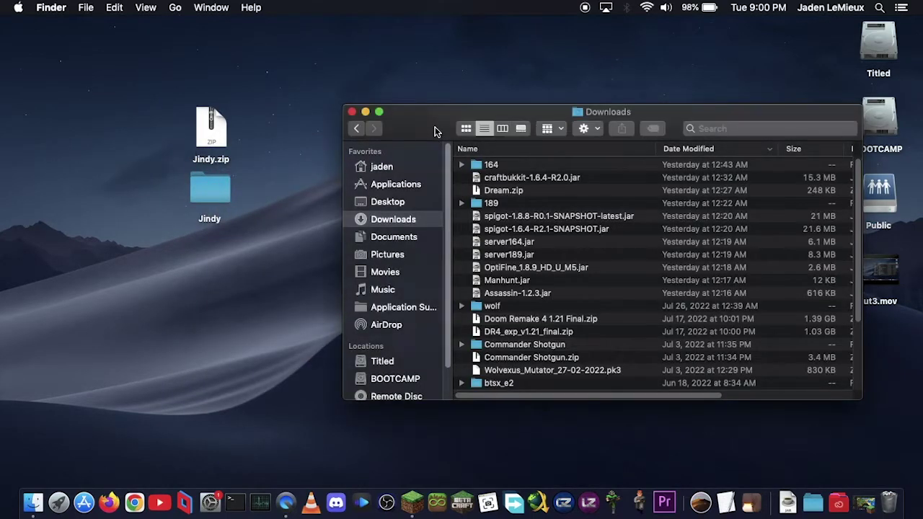
- Show the home folder's hidden items, such as Library, .cache and .config, with Cmd+Shift+
click(372, 168)
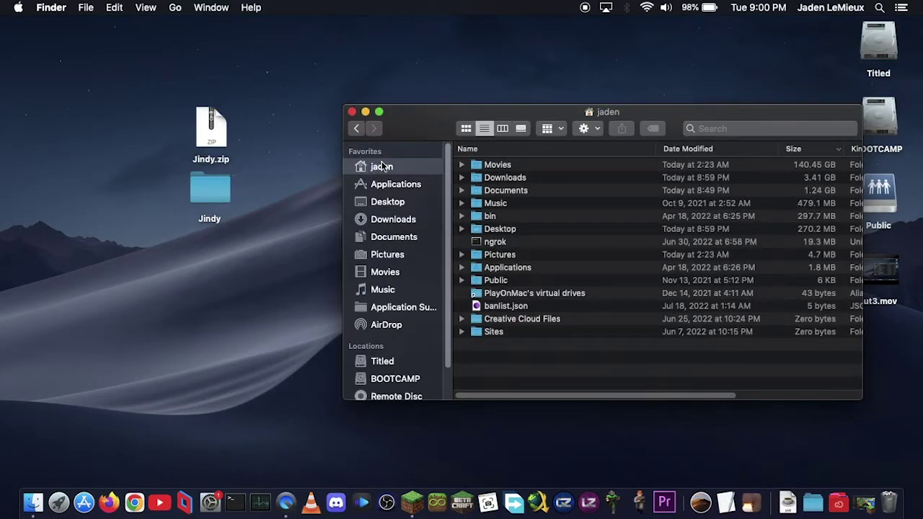
click(220, 316)
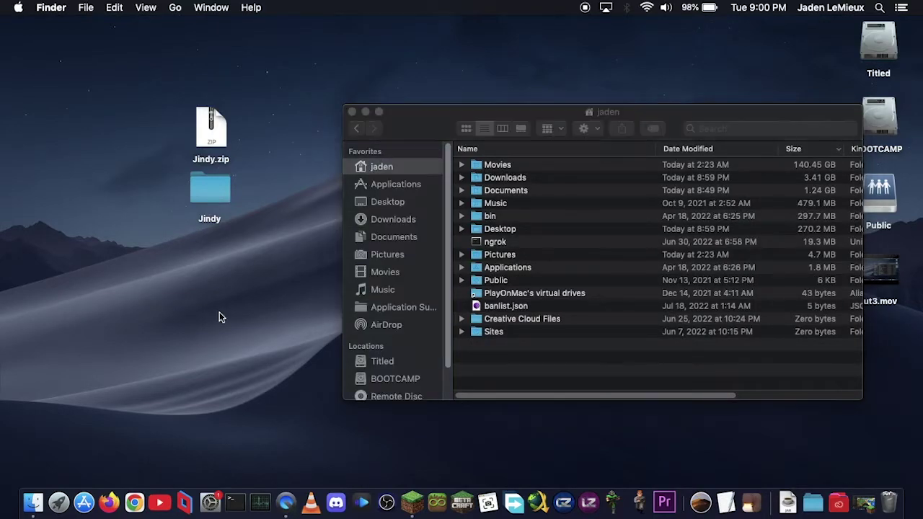
click(570, 337)
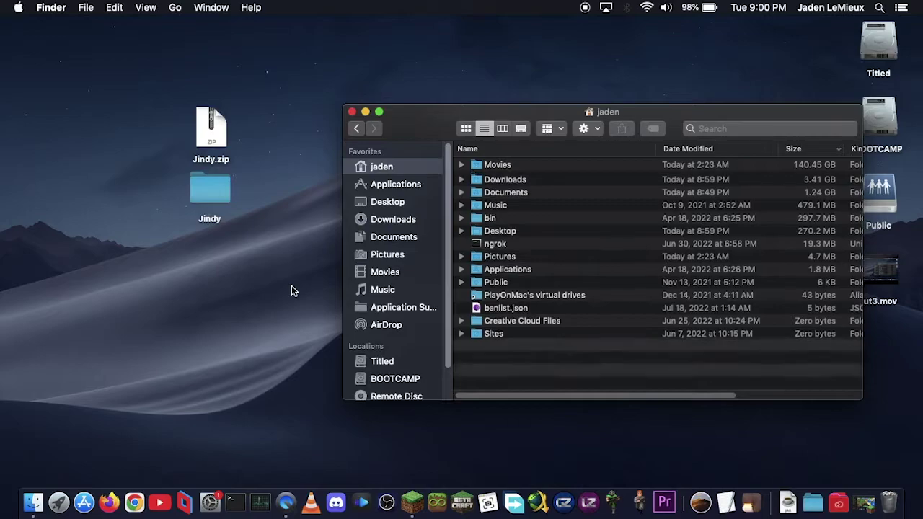
key(super+shift+period)
scroll(560, 310, down, 5)
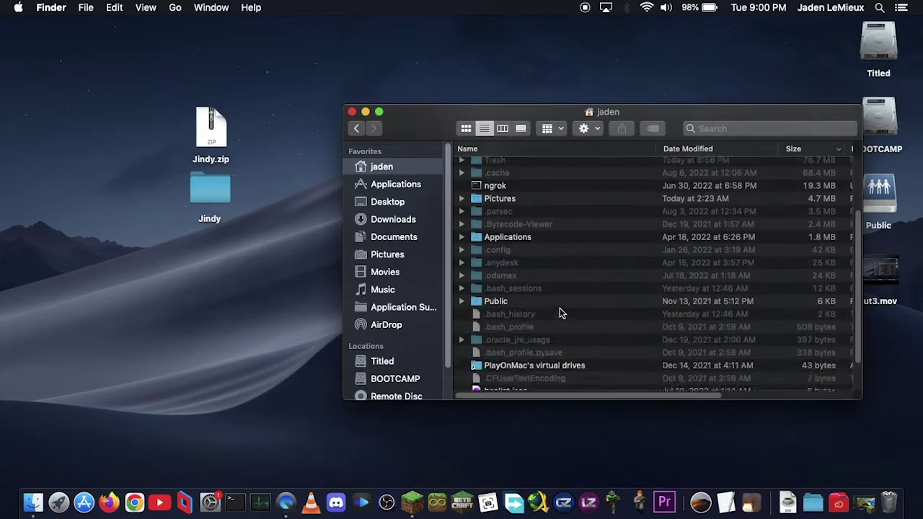
scroll(560, 311, up, 5)
scroll(560, 310, down, 5)
scroll(559, 308, up, 5)
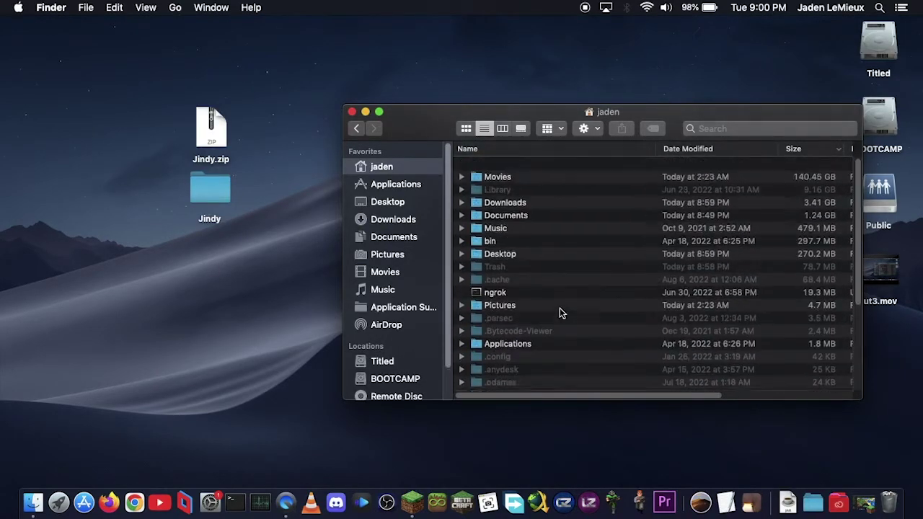
scroll(560, 308, down, 5)
scroll(560, 308, up, 5)
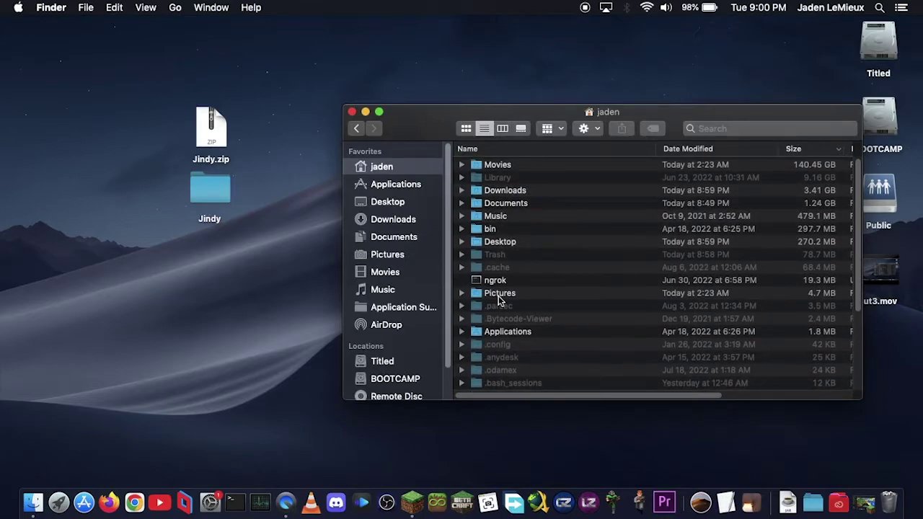
- Navigate from Library through Application Support and minecraft into the saves folder
double_click(498, 178)
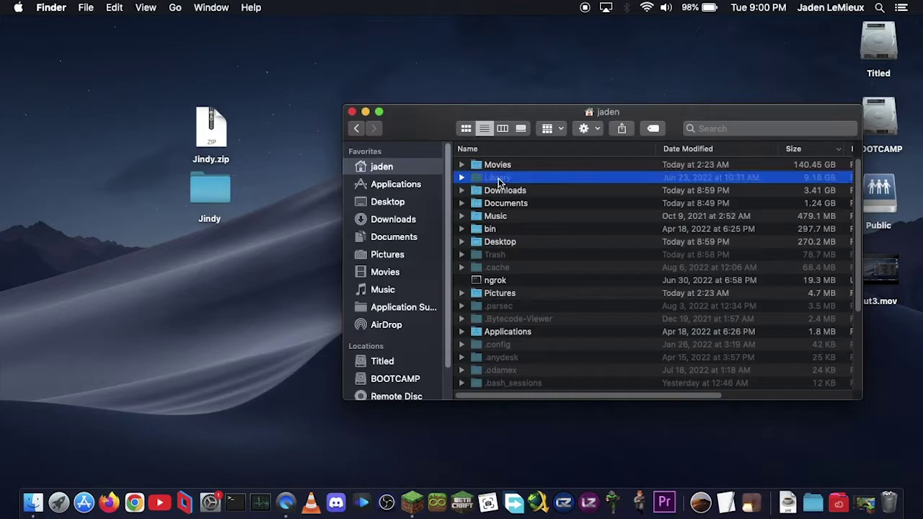
double_click(500, 191)
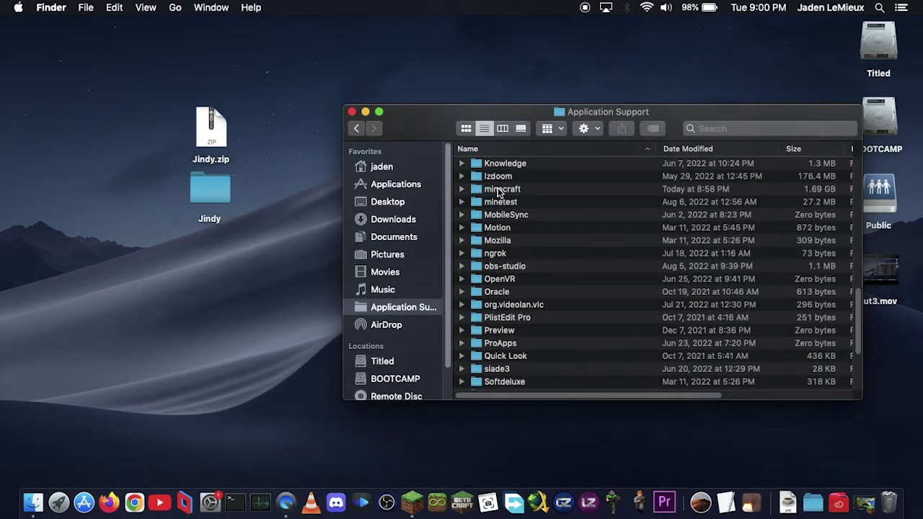
double_click(500, 189)
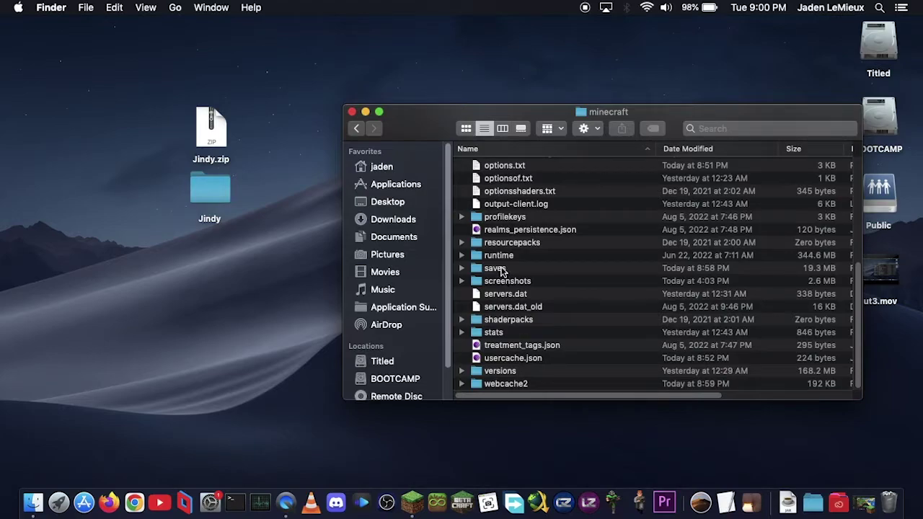
double_click(497, 268)
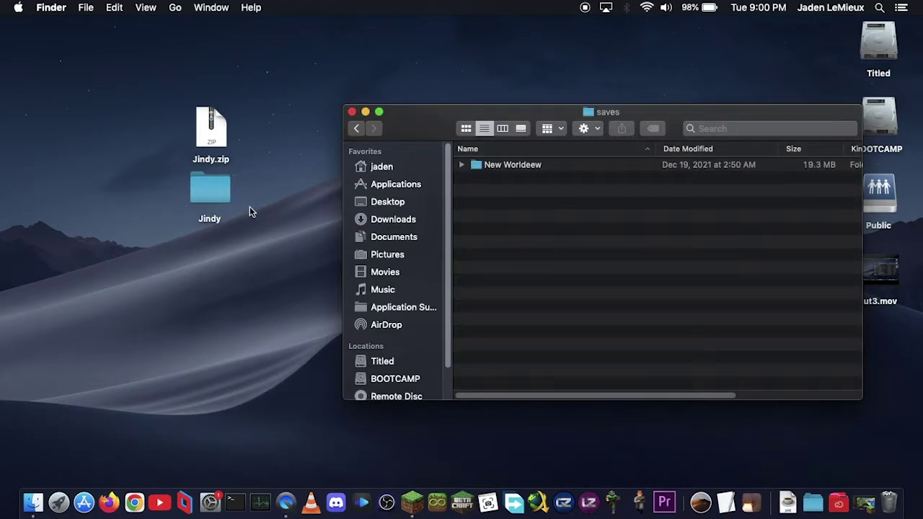
- Copy the desktop Jindy folder (50 MB) into saves beside New Worldeew
drag(210, 189, 252, 243)
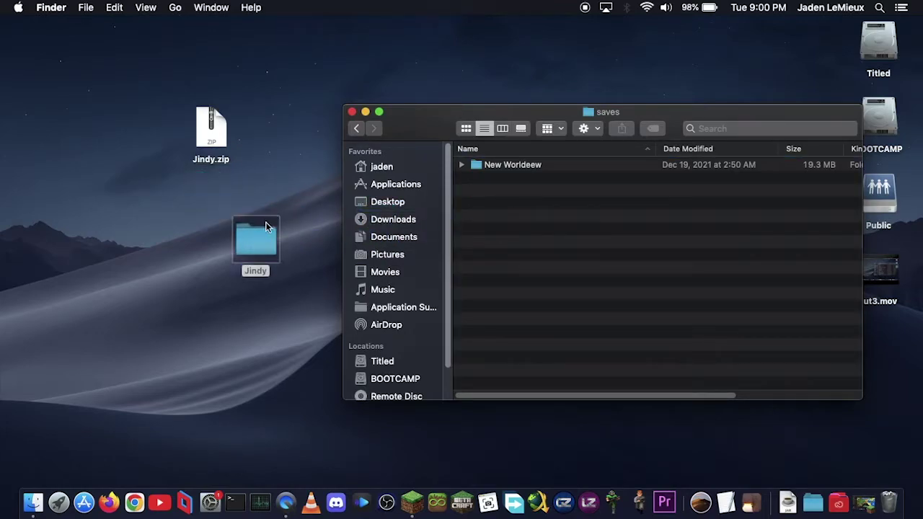
click(266, 227)
key(super+c)
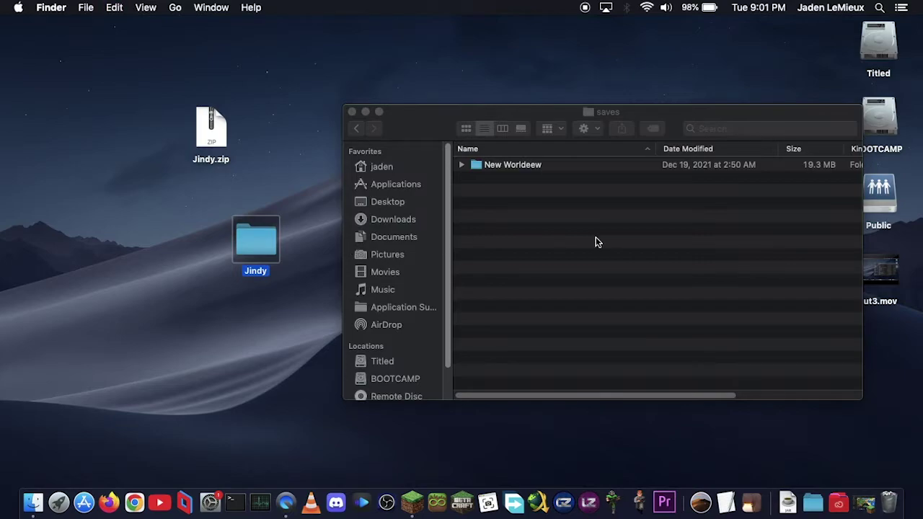
click(596, 243)
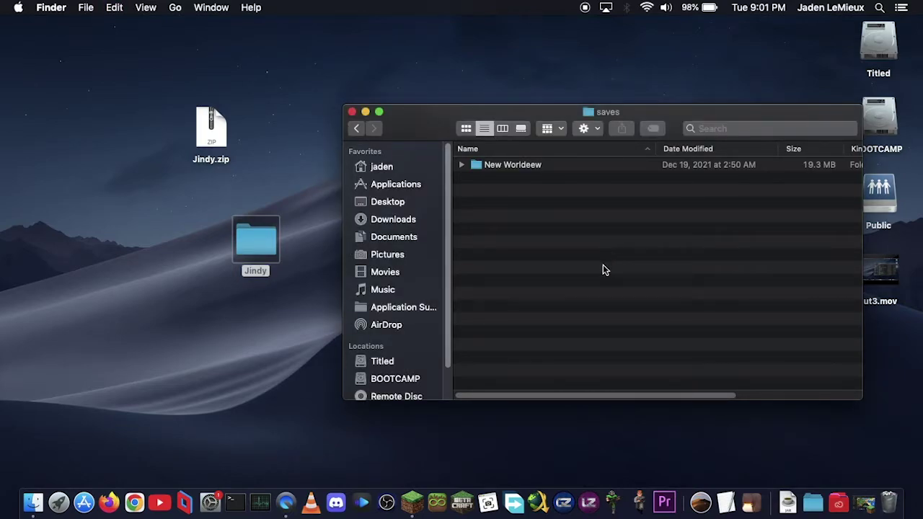
key(super+v)
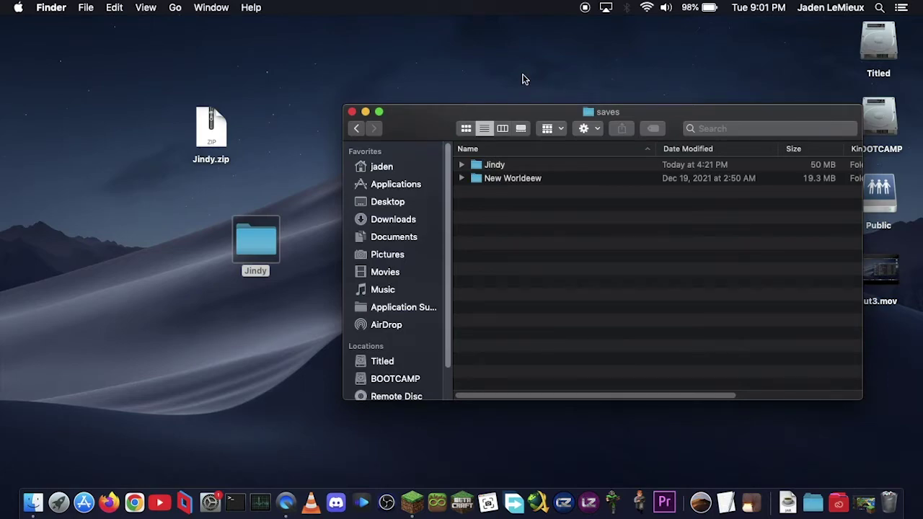
- Trash the desktop Jindy.zip and Jindy folder, then launch Minecraft Java Edition 1.19.2
click(352, 112)
click(385, 140)
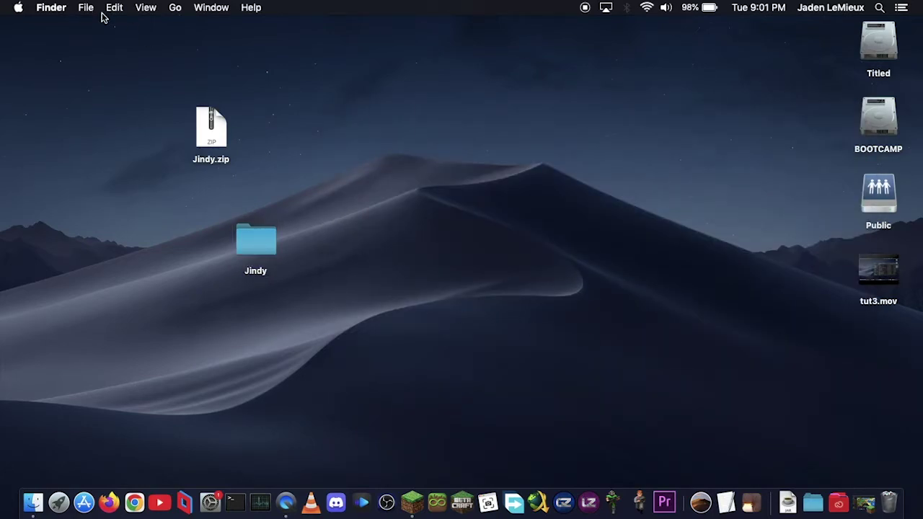
drag(164, 94, 315, 297)
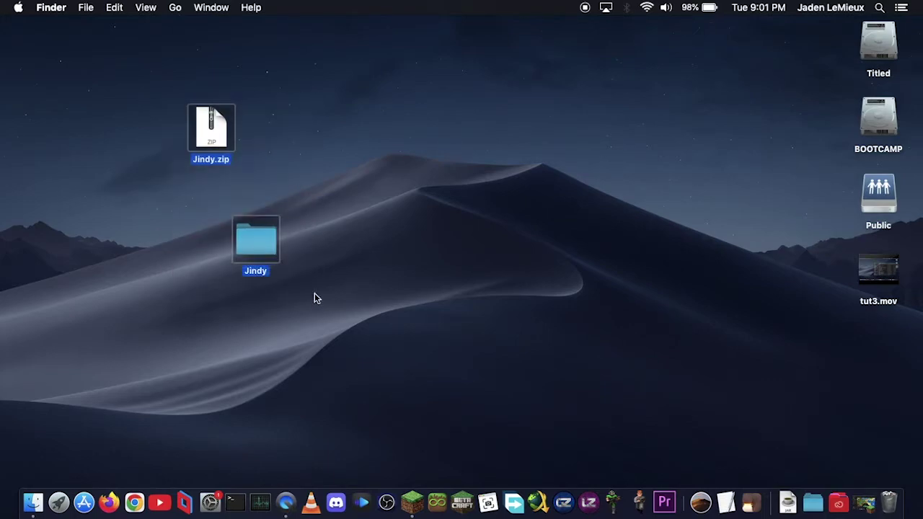
key(super+BackSpace)
key(super+Tab)
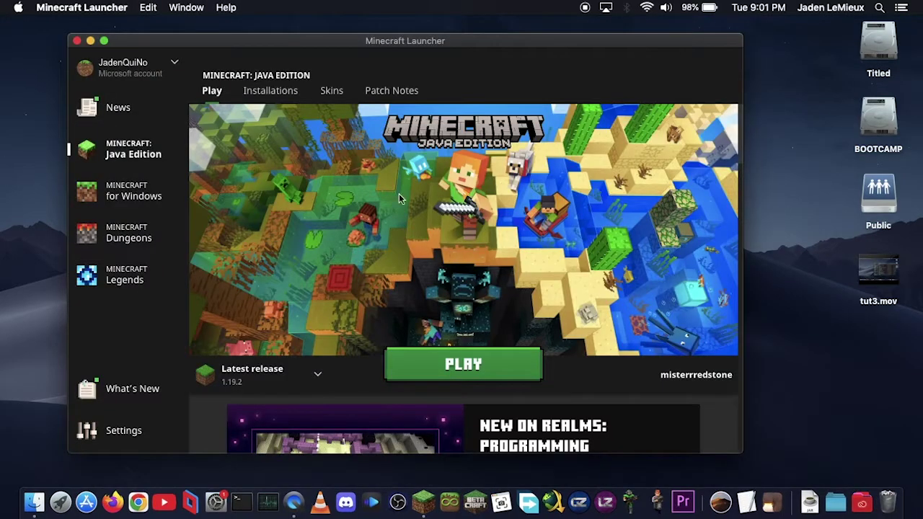
click(465, 371)
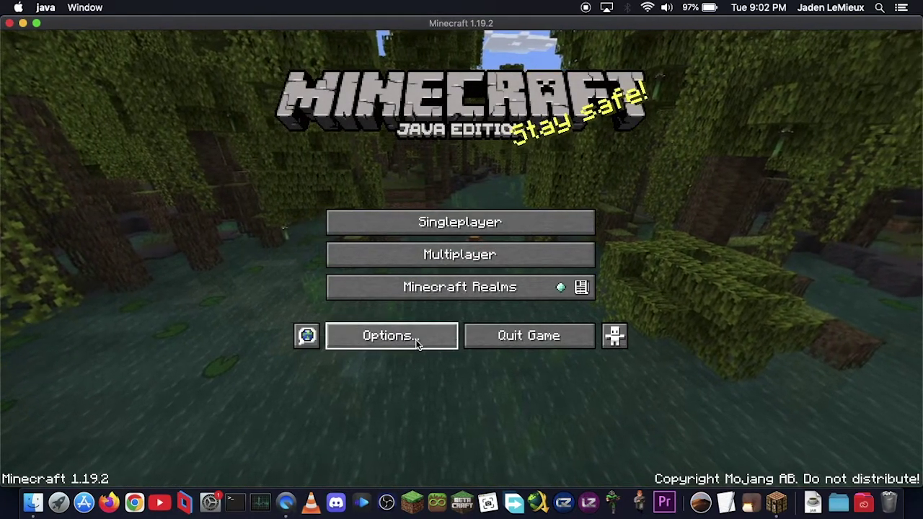
- Open the Edit World screen for the Jindy world from the Singleplayer list
click(417, 344)
click(406, 346)
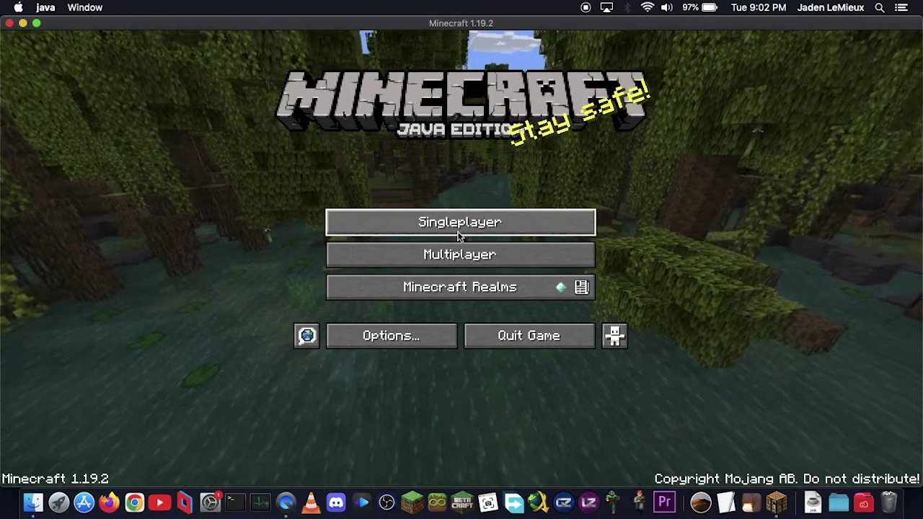
click(485, 216)
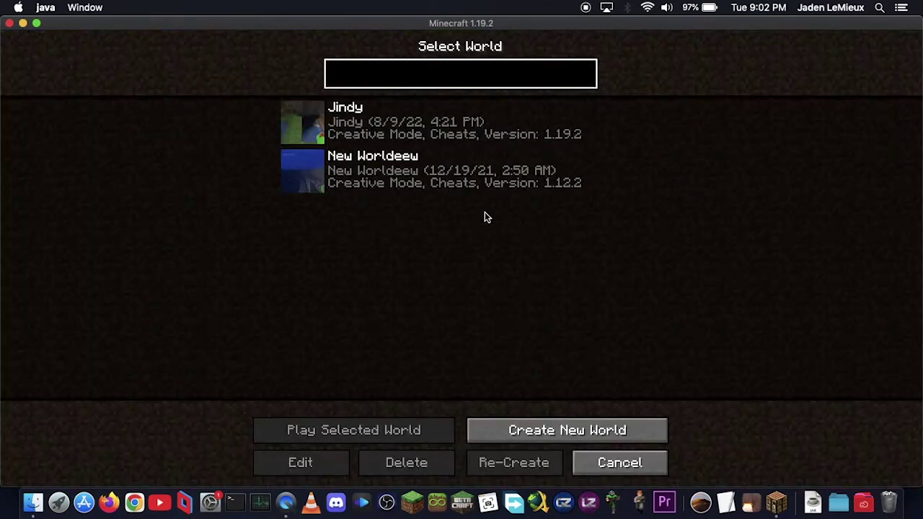
click(469, 124)
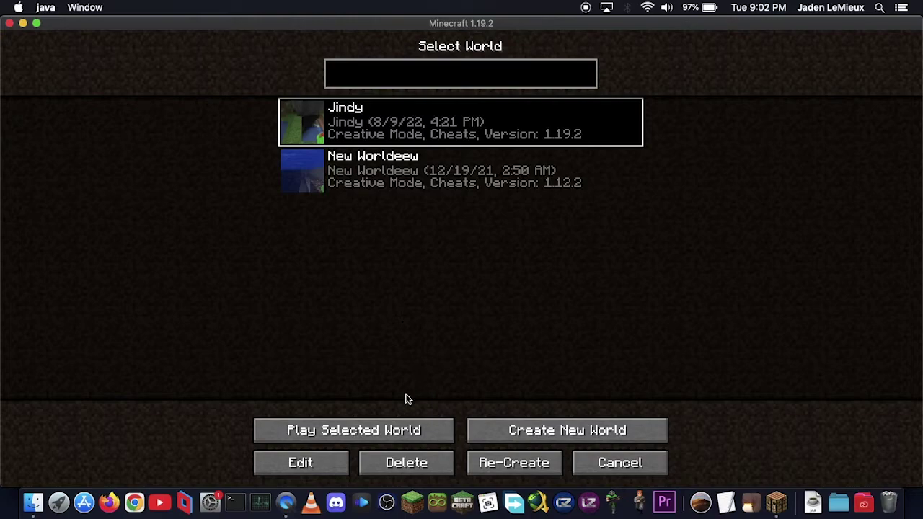
click(313, 462)
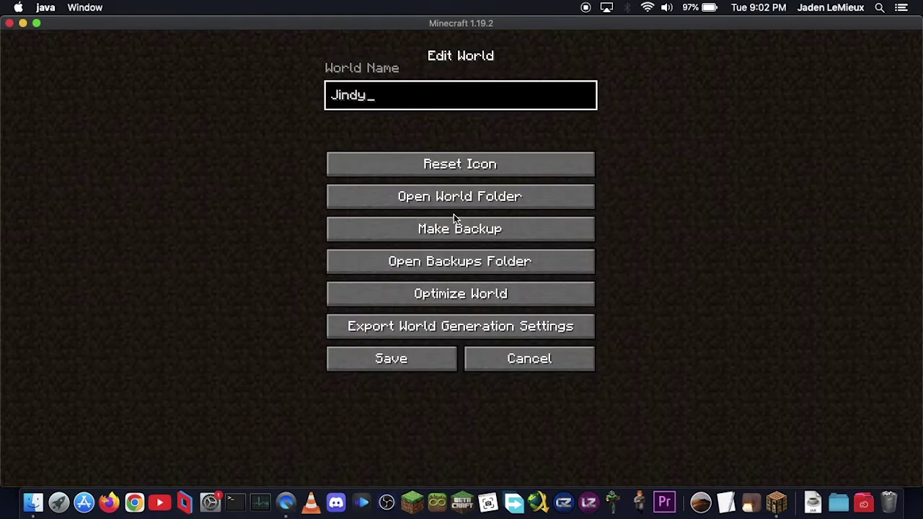
- Check the Jindy world folder on disk, then keep the world name as Jindy
click(469, 207)
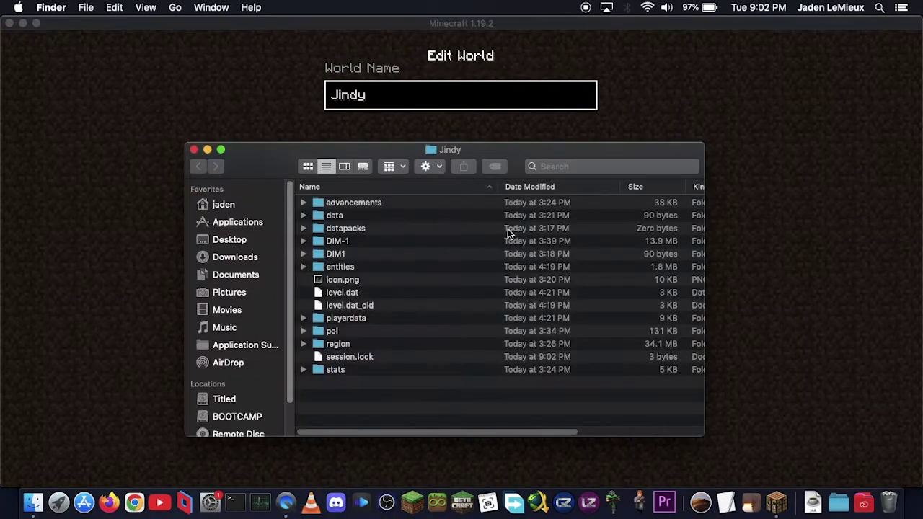
super+click(438, 150)
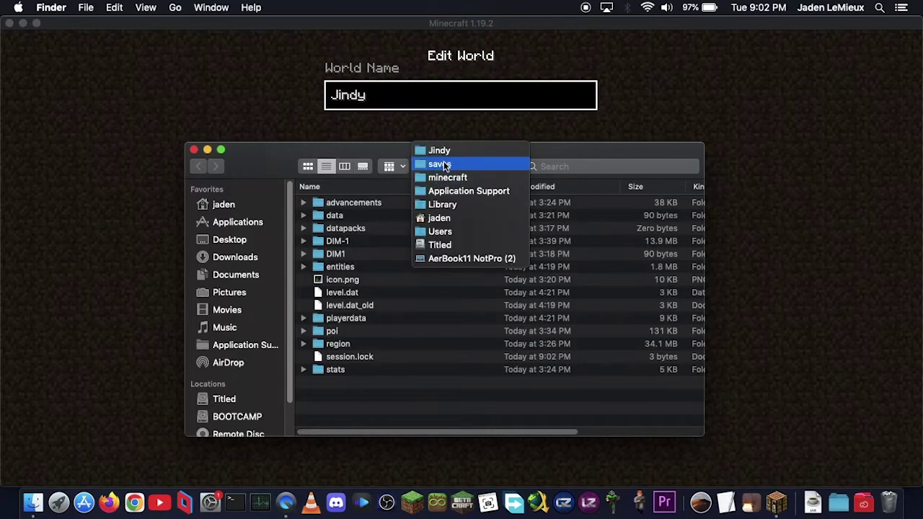
click(353, 417)
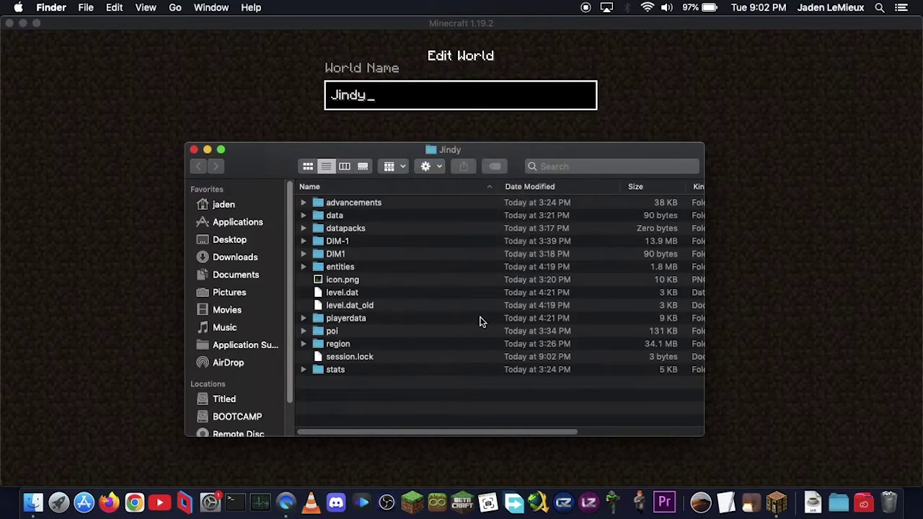
click(194, 150)
click(271, 153)
click(349, 196)
click(193, 150)
click(391, 25)
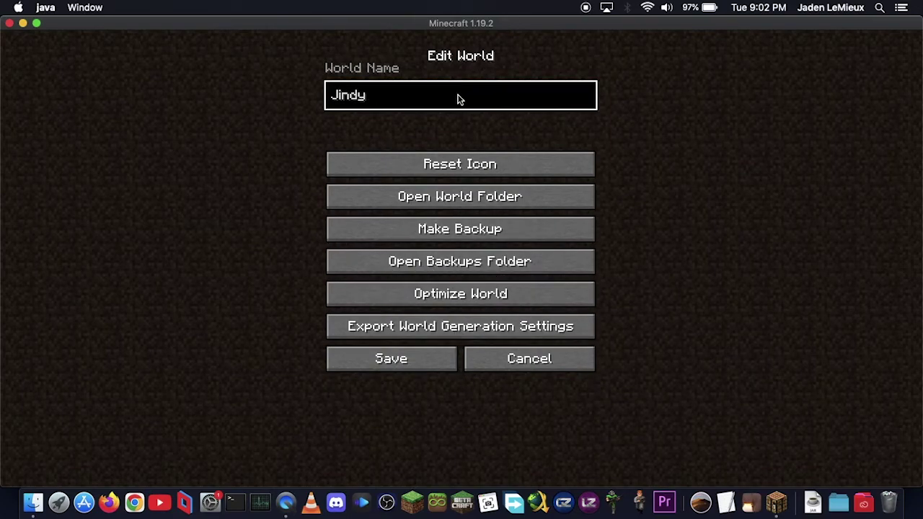
text(fghjkl)
key(BackSpace)
key(BackSpace)
key(BackSpace)
key(BackSpace)
key(BackSpace)
key(BackSpace)
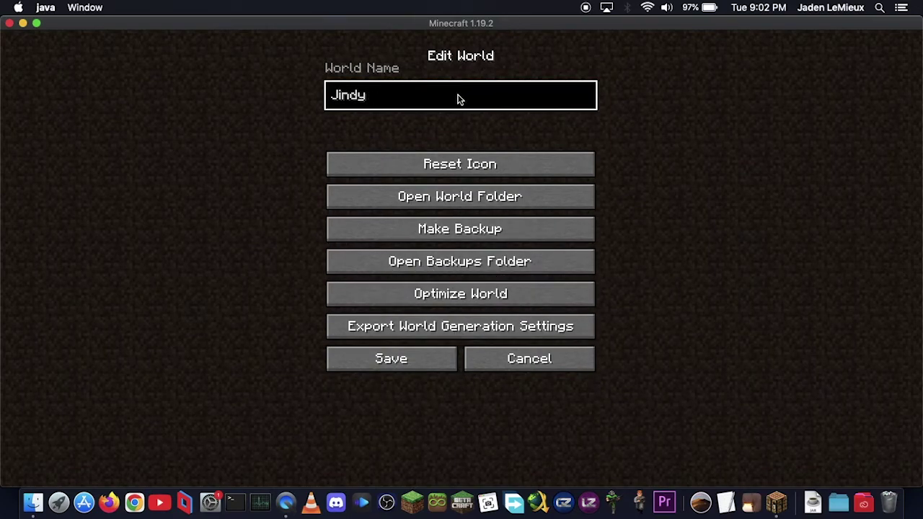
- Cancel editing, load the Jindy world, walk across the sunset grassland, then pause the game
click(540, 361)
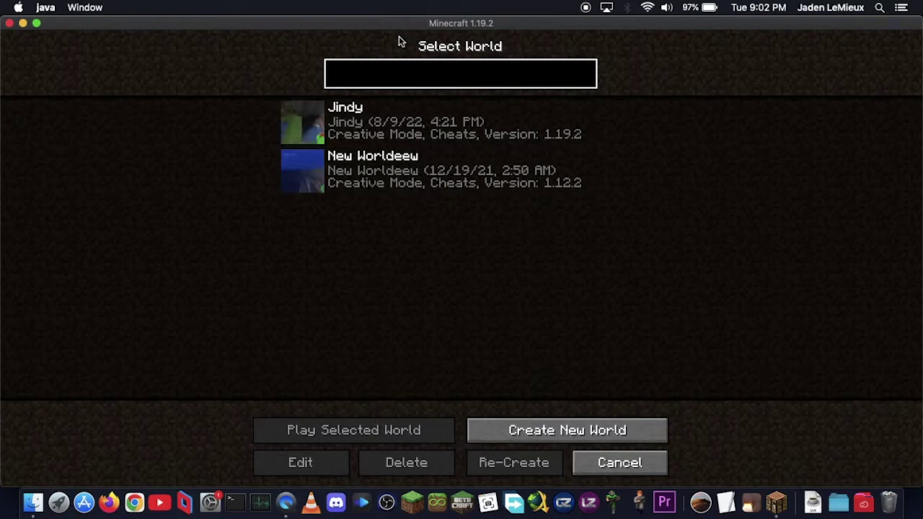
double_click(374, 127)
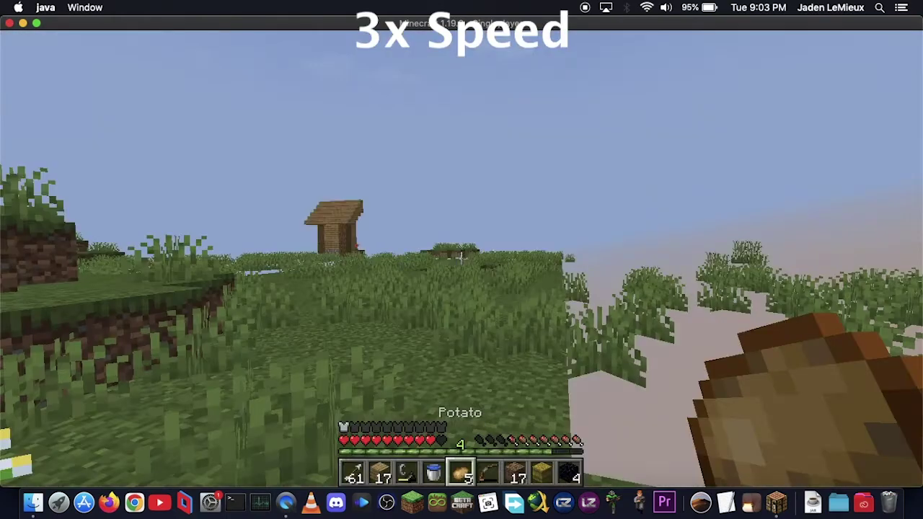
key(w)
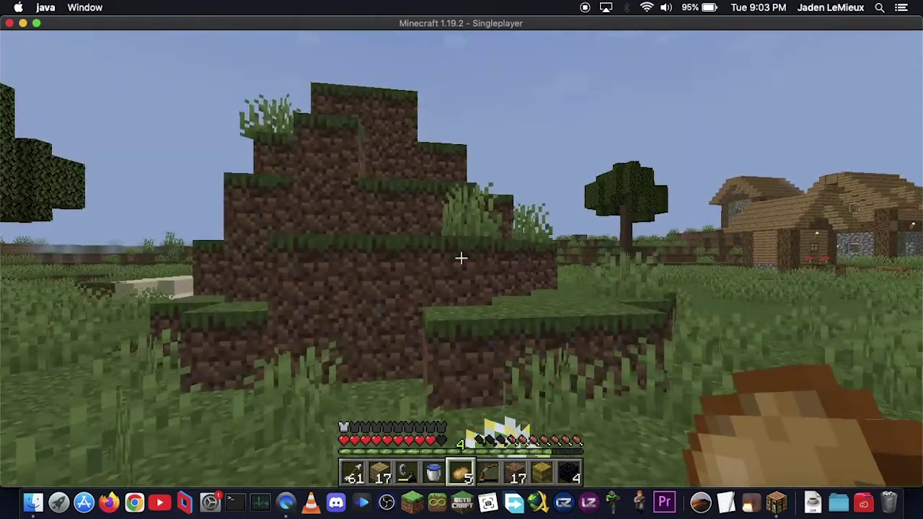
key(w)
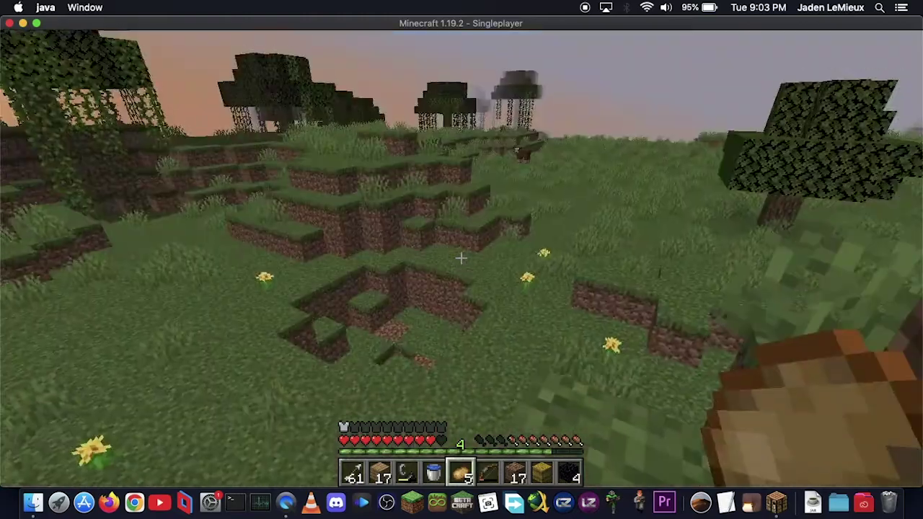
key(w)
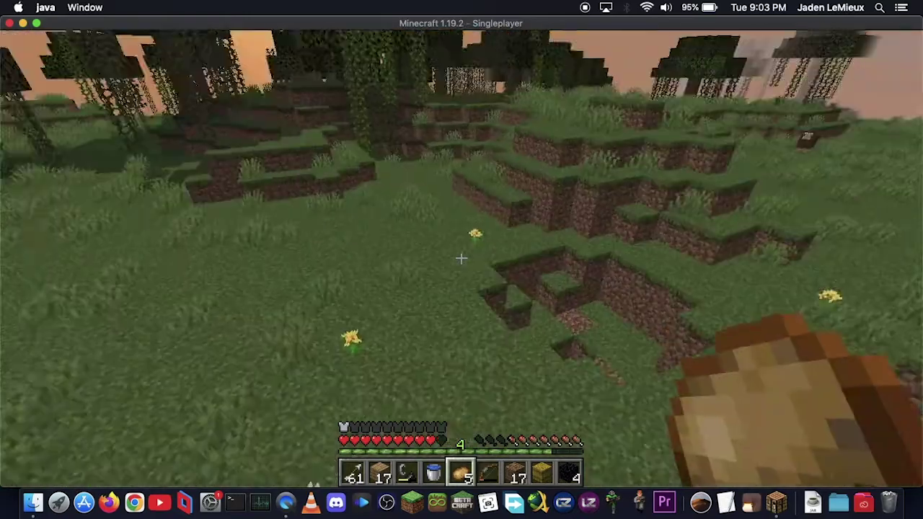
key(Escape)
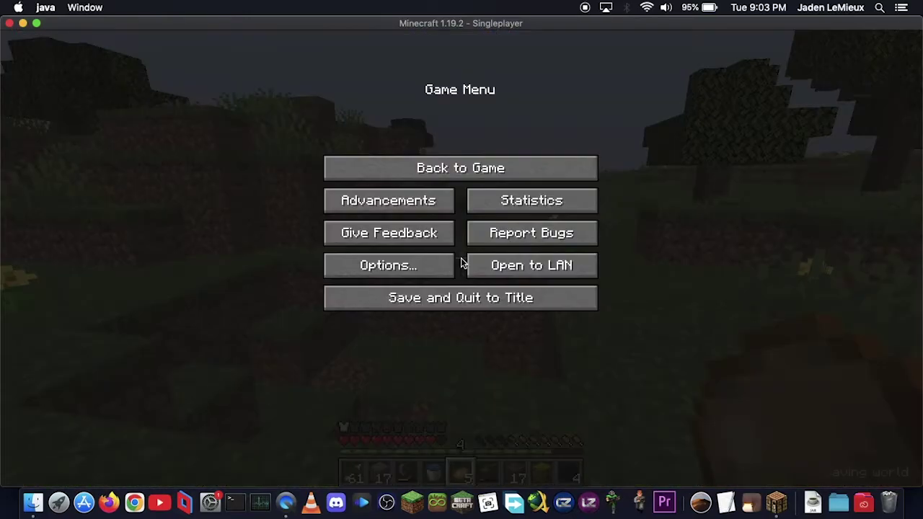